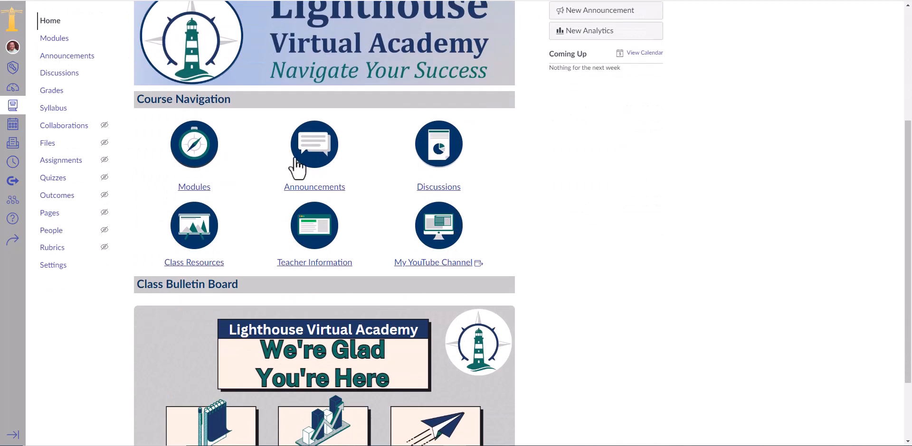
scroll(583, 295, "down", 2)
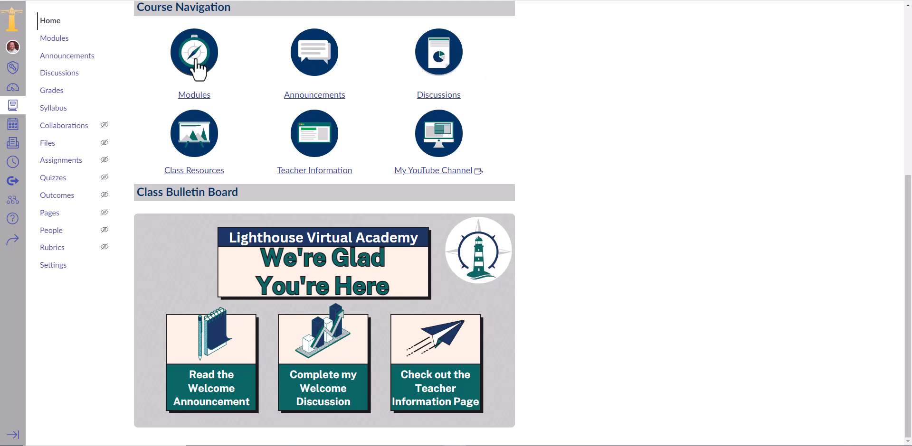
scroll(404, 123, "up", 3)
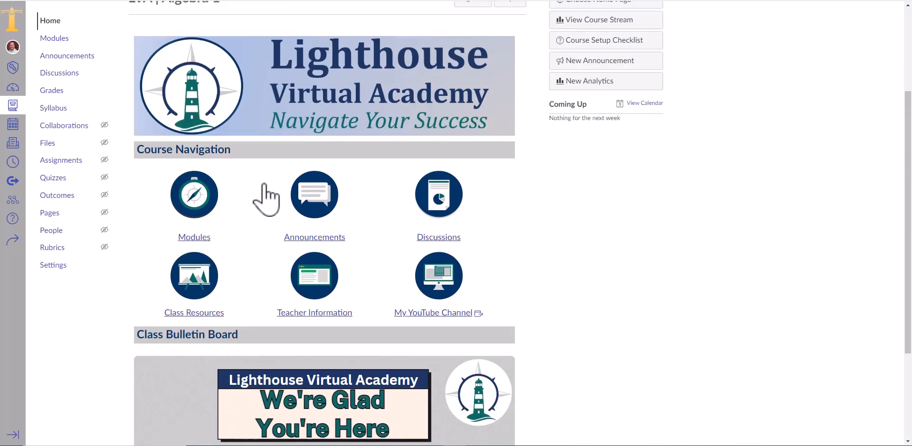
scroll(229, 211, "up", 1)
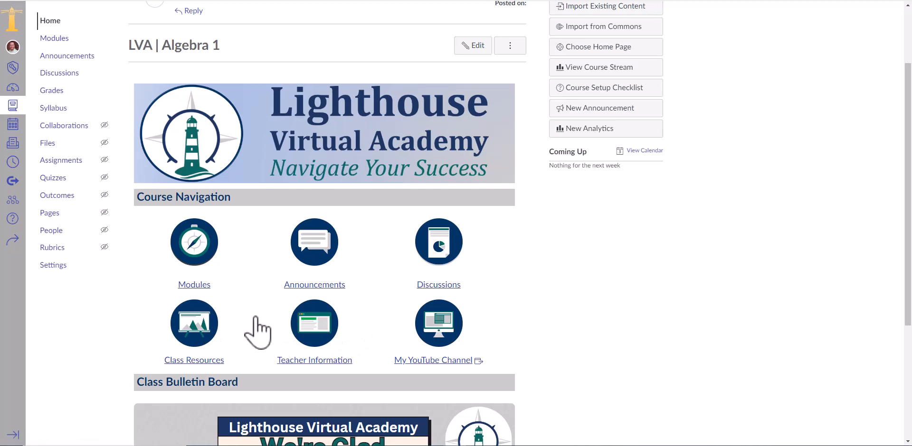
scroll(256, 333, "down", 4)
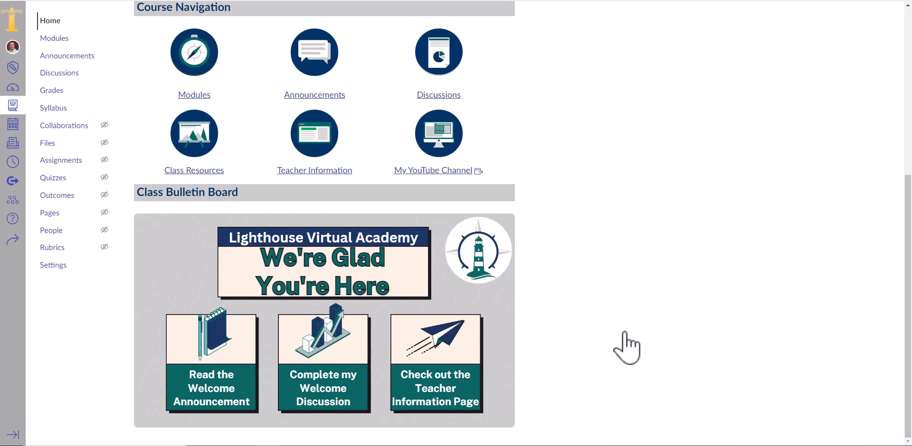
mouse_move(232, 398)
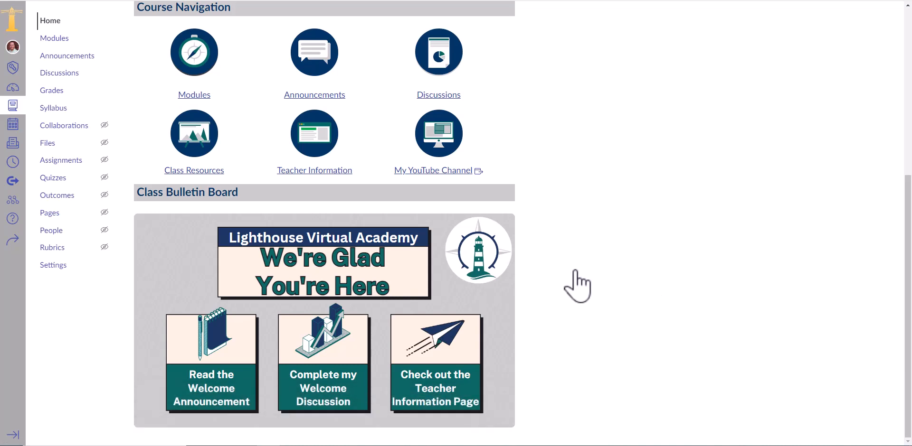
Open the Algebra 1 course home page for editing and enlarge the content area to show the Class Bulletin Board section.
scroll(578, 284, "up", 6)
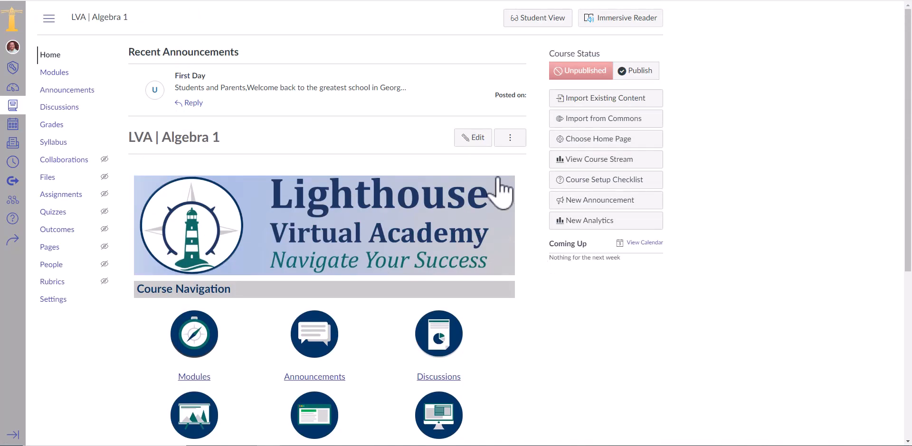
left_click(468, 143)
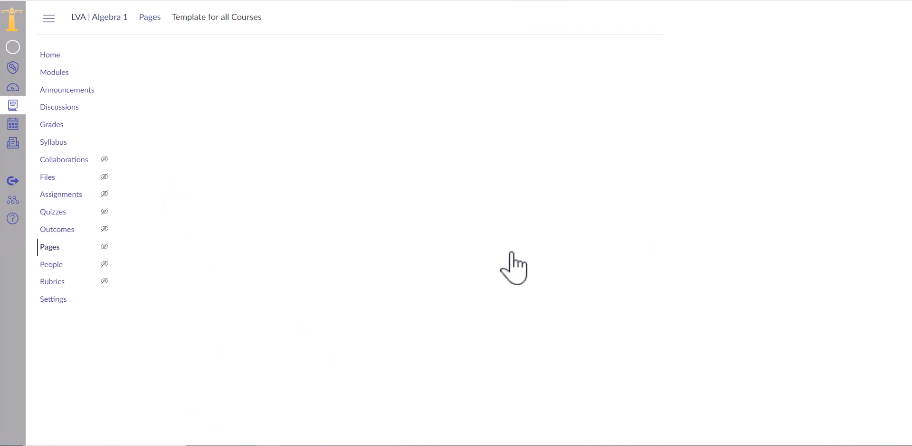
scroll(380, 219, "down", 10)
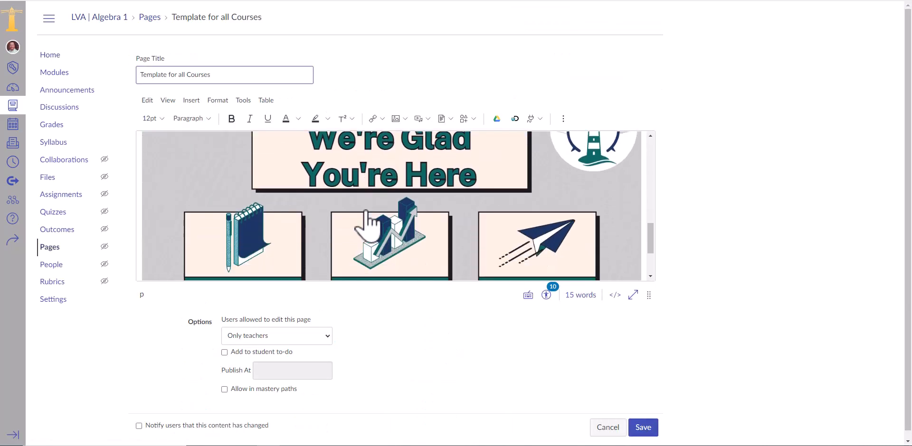
scroll(368, 218, "up", 3)
left_click_drag(649, 295, 651, 430)
left_click(147, 202)
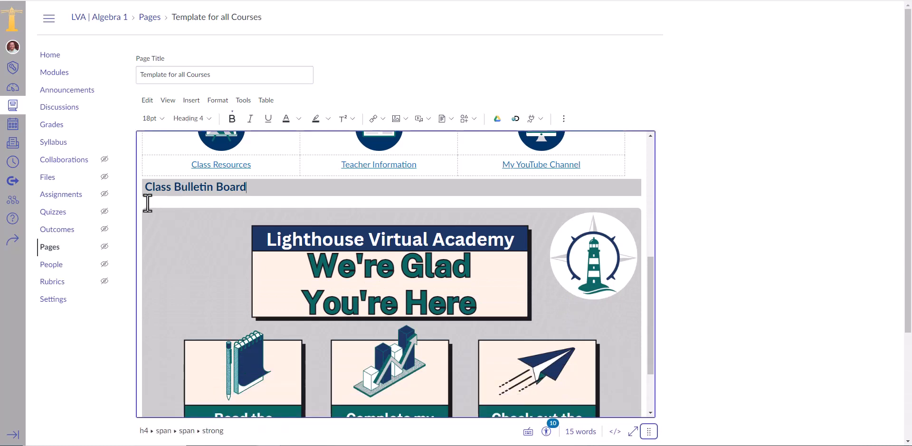
Delete the embedded Canva bulletin board block, from its opening div to its closing div, in the page's HTML source.
left_click(614, 431)
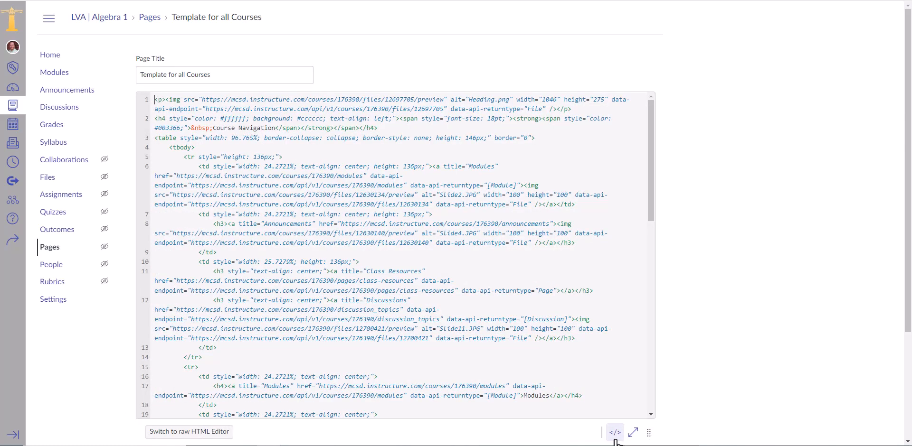
scroll(245, 234, "down", 10)
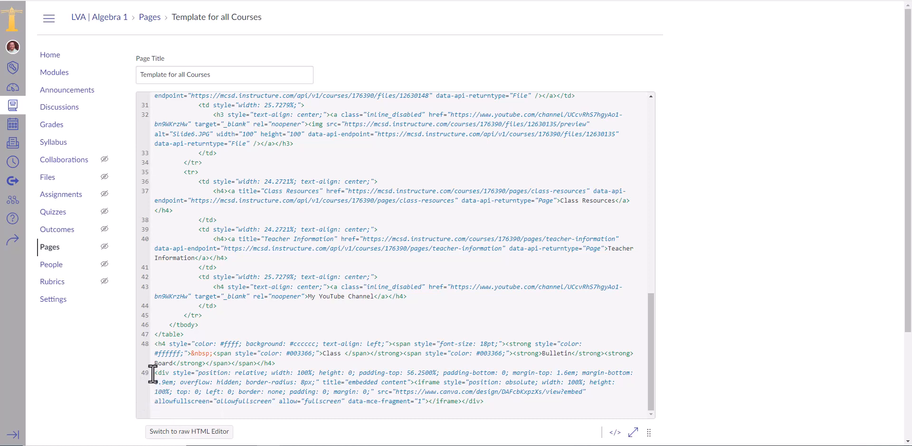
left_click_drag(153, 374, 509, 408)
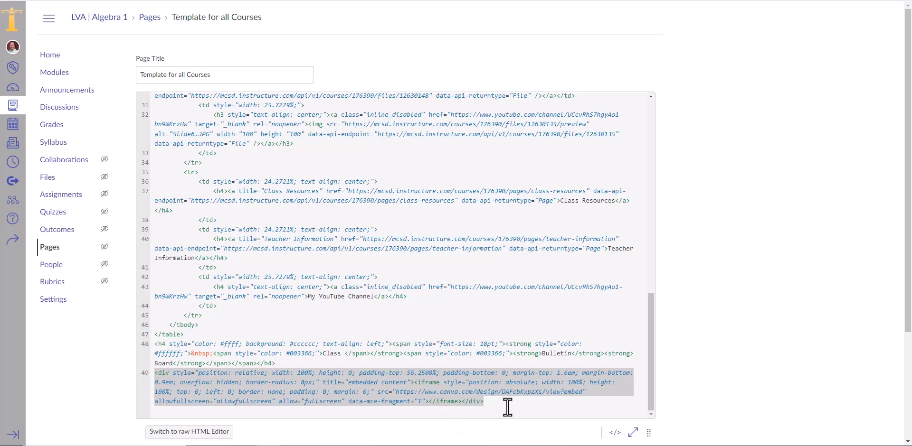
key("BackSpace")
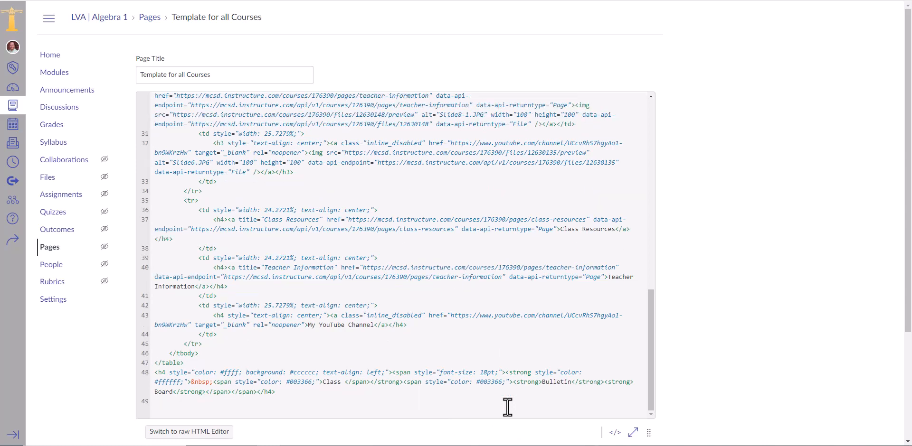
Return to the rich text view and add a blank line below the Class Bulletin Board heading.
left_click(614, 433)
scroll(466, 302, "down", 2)
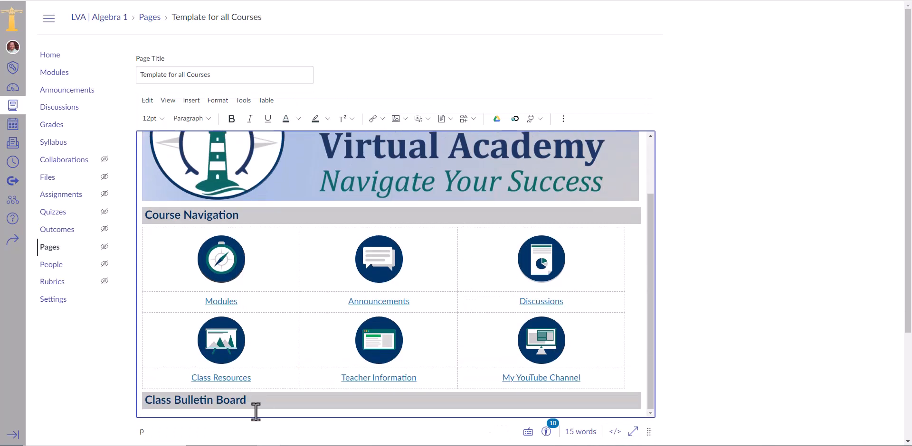
left_click(260, 402)
key("Return")
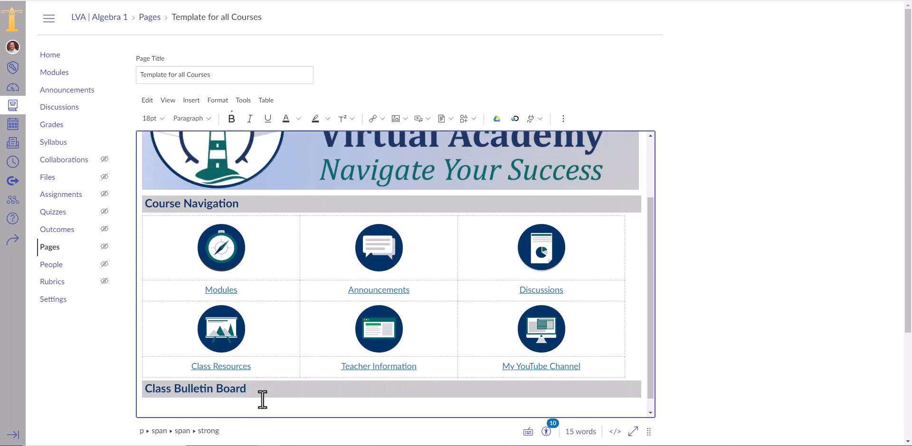
scroll(276, 394, "down", 1)
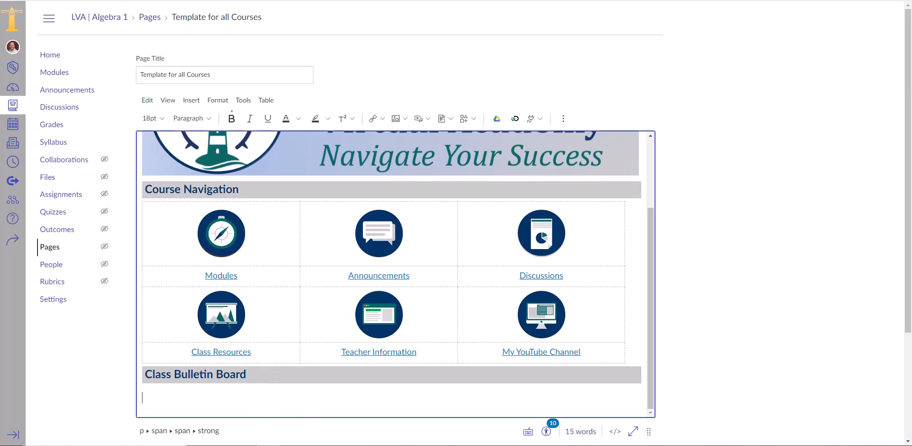
Switch to the LVA Faculty page Bulletin Board Options and review the editable bulletin board and Sub Plans templates.
left_click(133, 0)
scroll(482, 216, "down", 4)
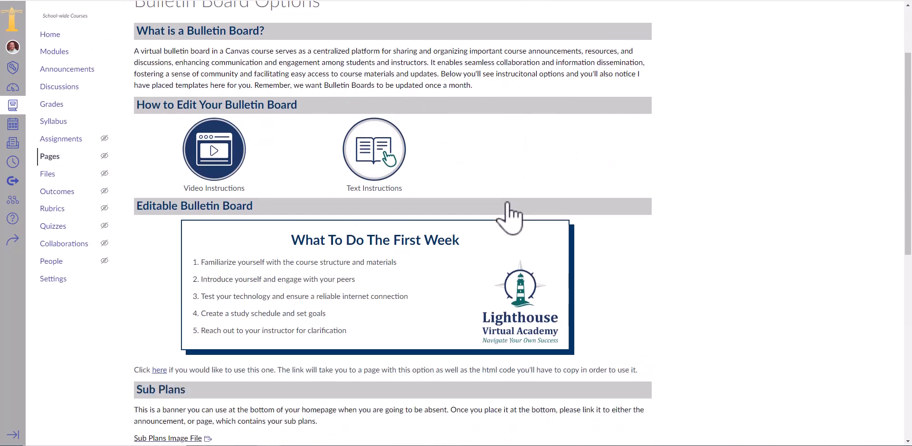
scroll(510, 231, "up", 4)
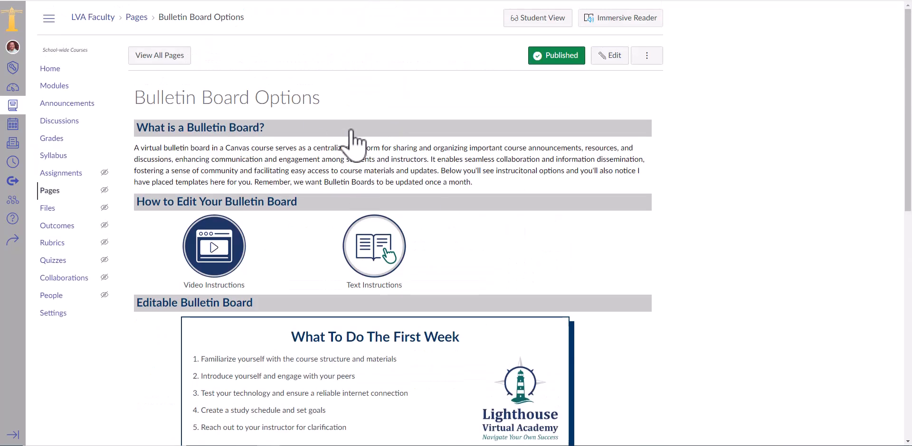
scroll(522, 217, "down", 4)
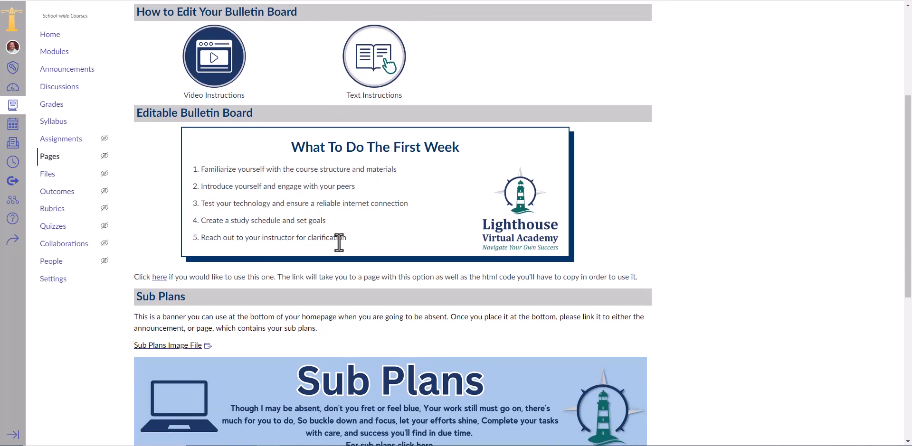
scroll(352, 285, "down", 6)
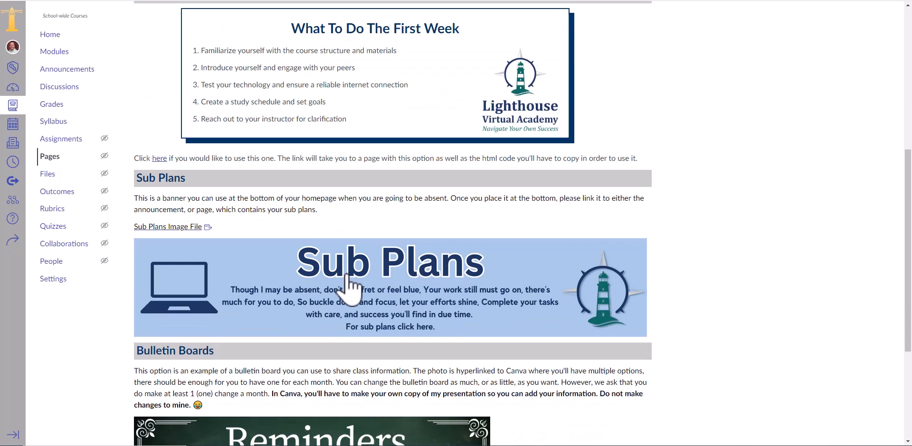
scroll(413, 247, "up", 5)
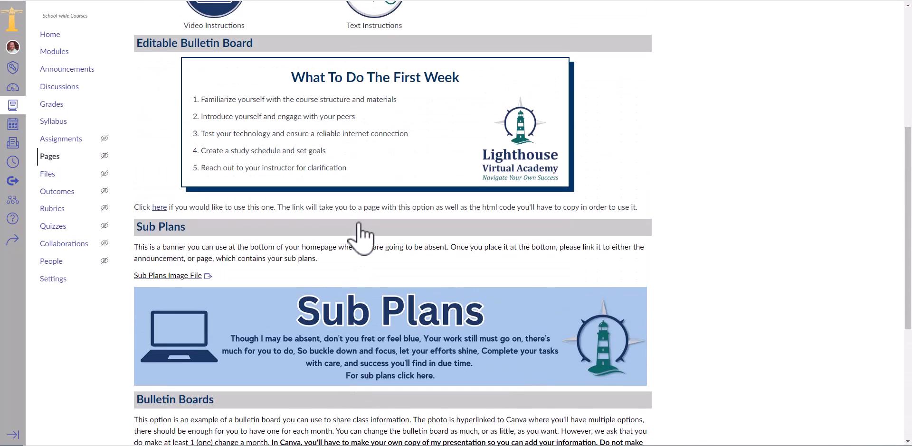
scroll(413, 235, "up", 1)
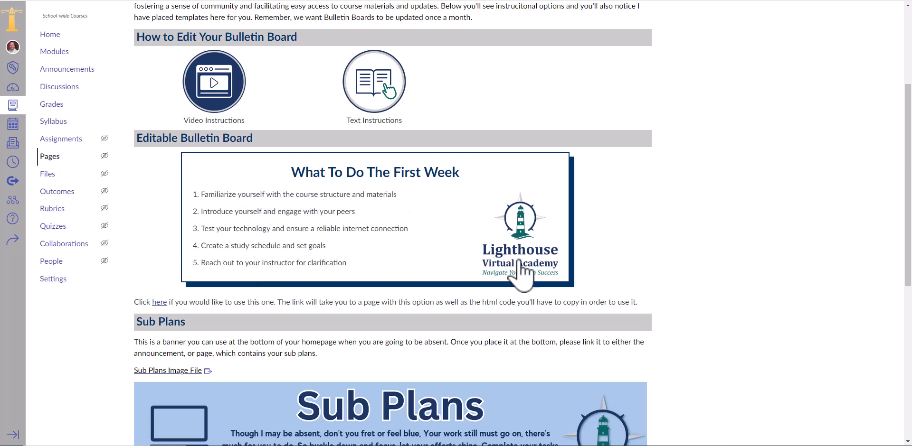
scroll(525, 247, "up", 4)
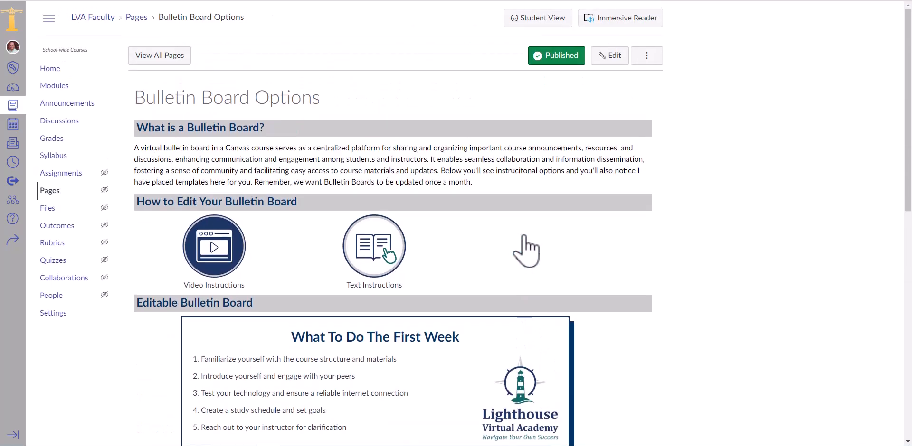
scroll(407, 299, "down", 4)
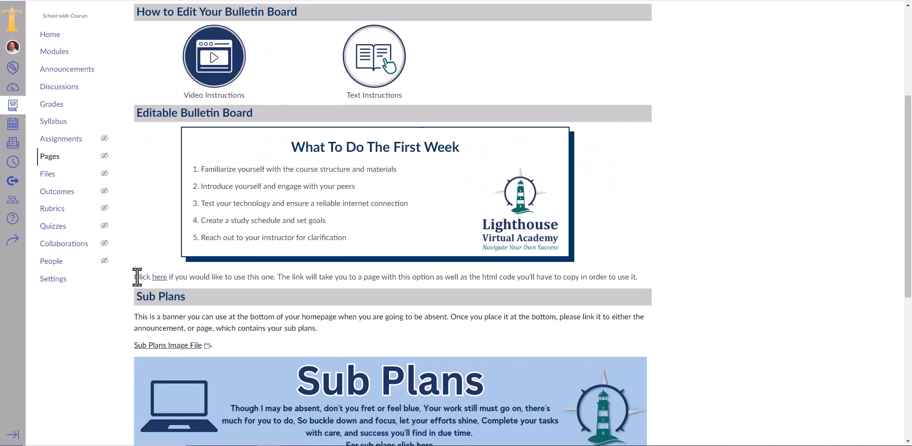
Open the linked page for the editable bulletin board for editing and copy the box's HTML code, excluding the instruction paragraph below it.
left_click(159, 280)
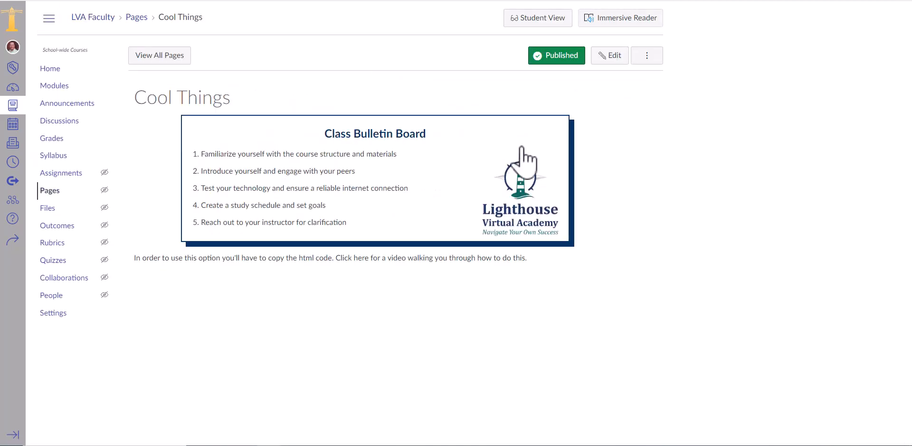
left_click(614, 56)
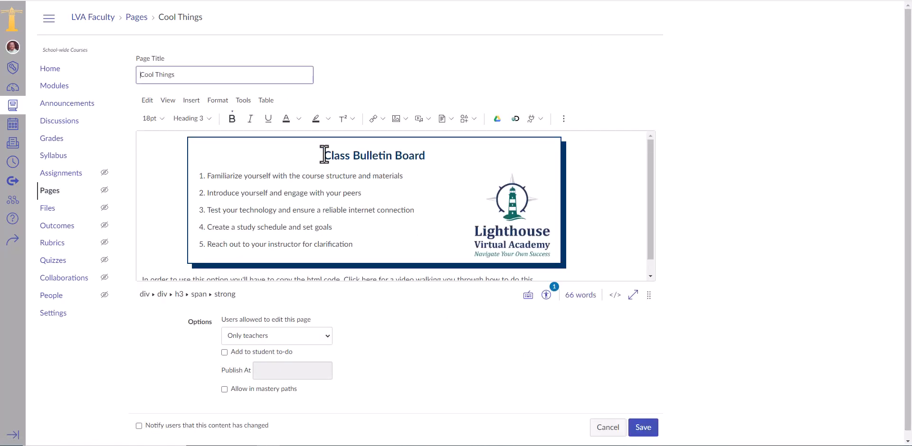
left_click(615, 296)
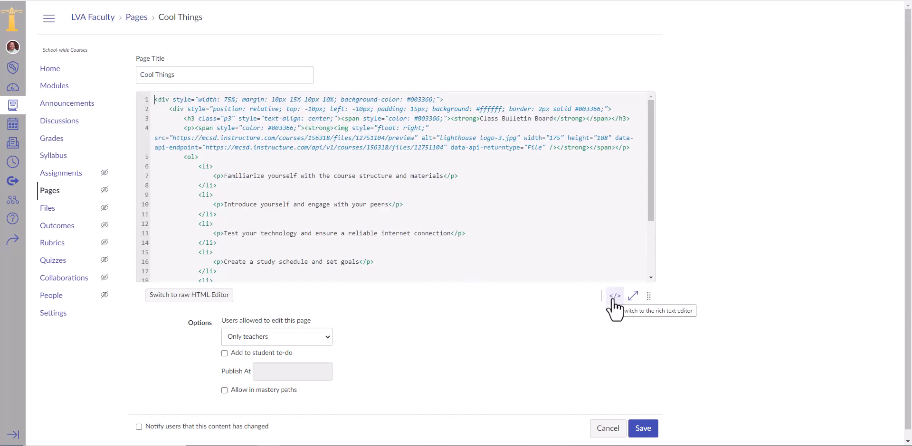
scroll(279, 222, "down", 3)
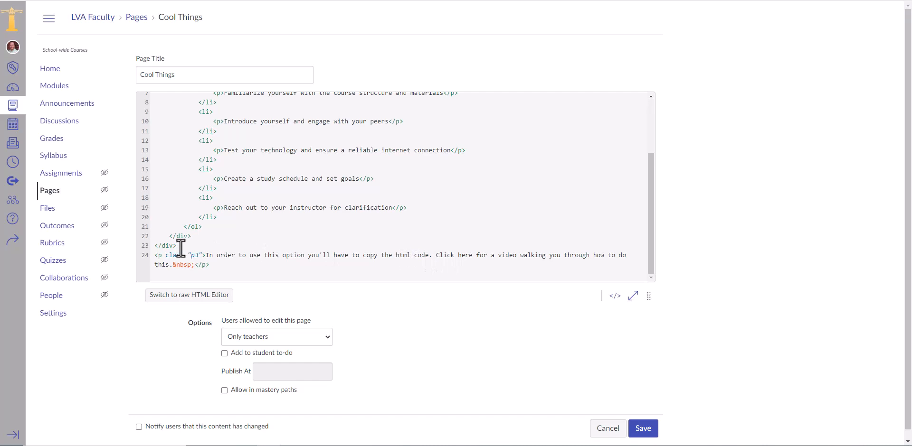
left_click_drag(181, 246, 155, 78)
key("ctrl+c")
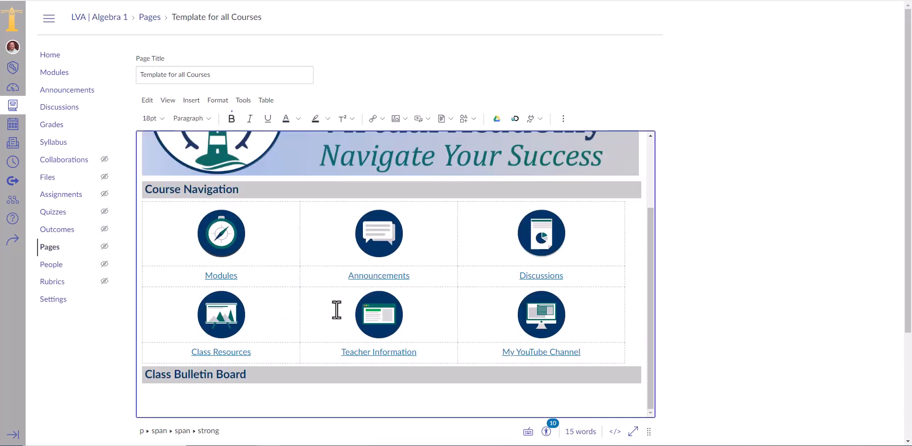
left_click(168, 400)
scroll(165, 396, "down", 3)
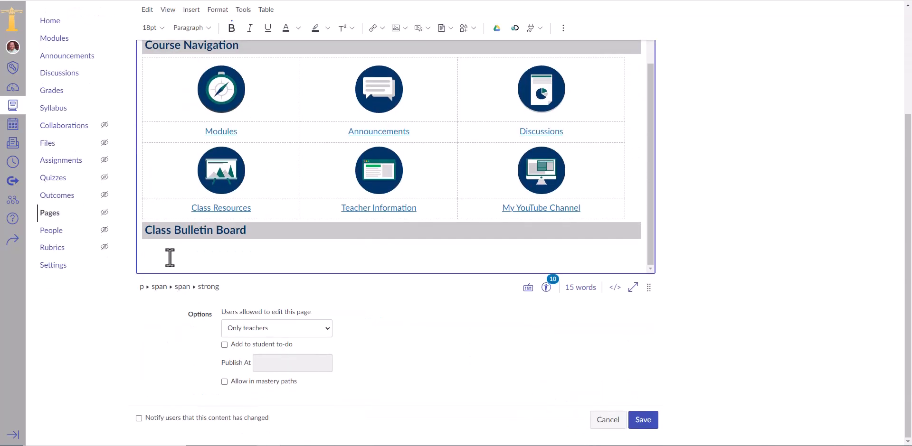
key("ctrl+v")
scroll(219, 247, "up", 5)
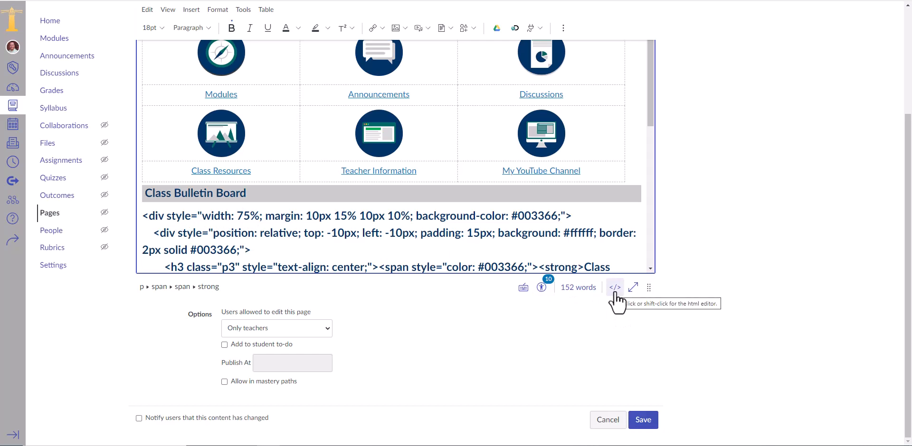
key("ctrl+z")
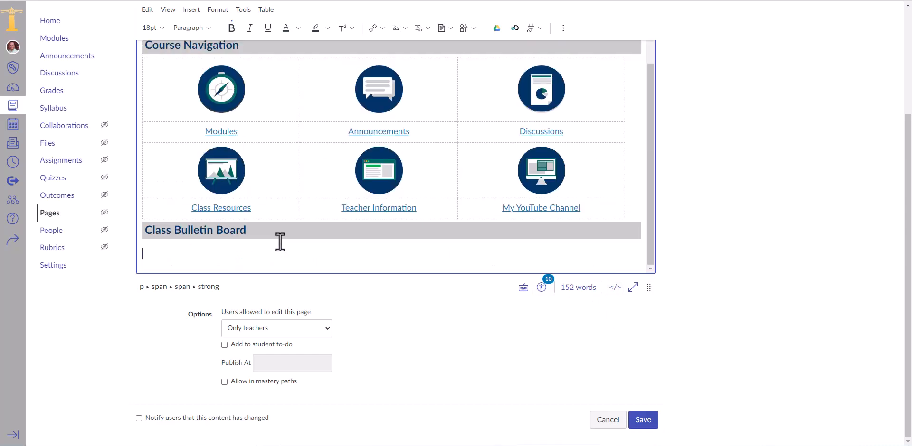
Replace the empty paragraph after the Class Bulletin Board heading with the copied bulletin board code in the page's HTML source.
left_click(616, 287)
scroll(216, 217, "down", 10)
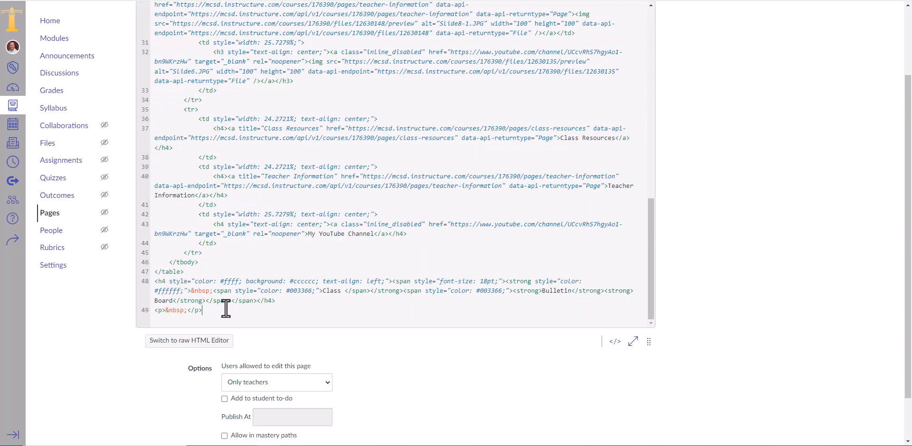
left_click_drag(225, 309, 154, 311)
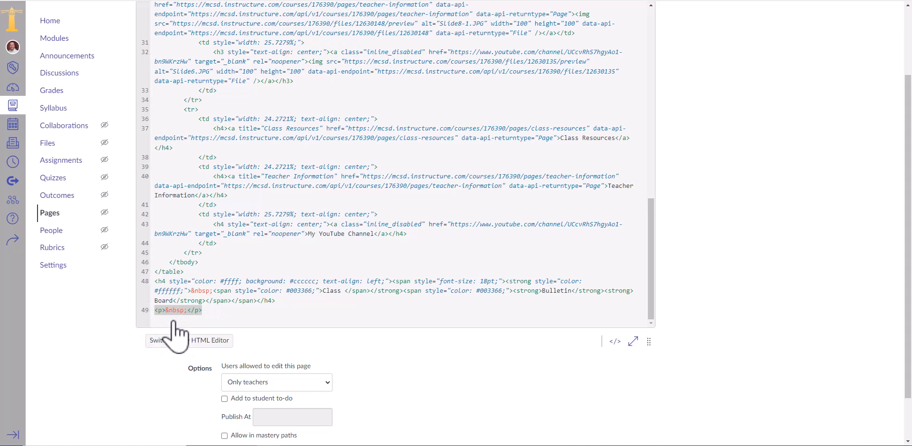
key("ctrl+v")
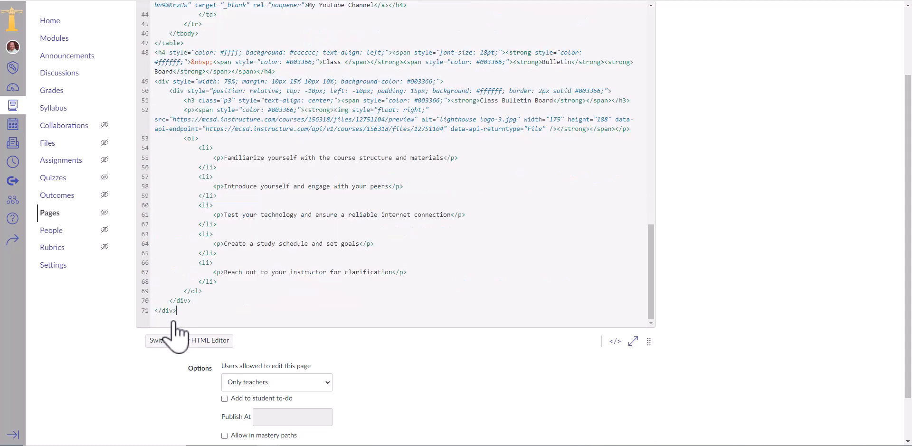